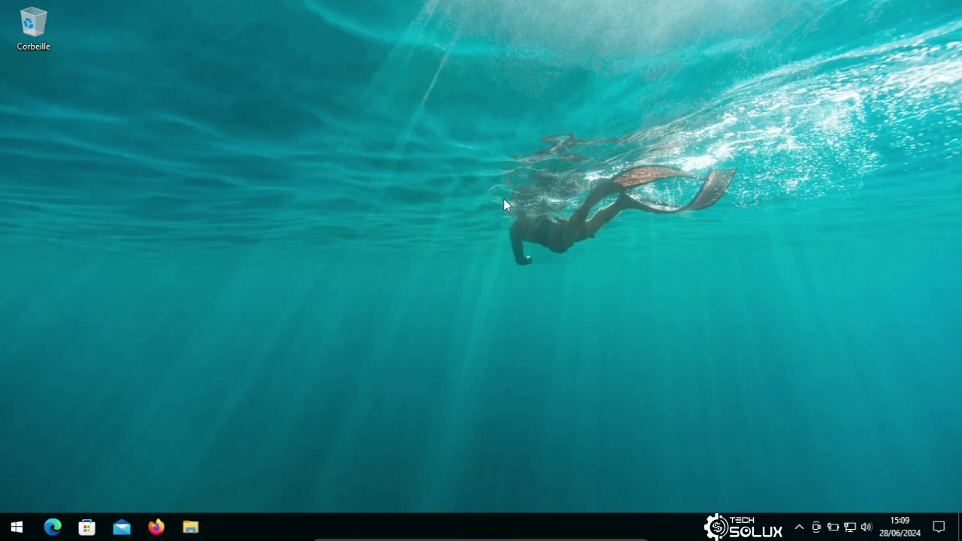
- Open the file explorer, compare Accès rapide with Ce PC, and display the drives under Ce PC
key(super+e)
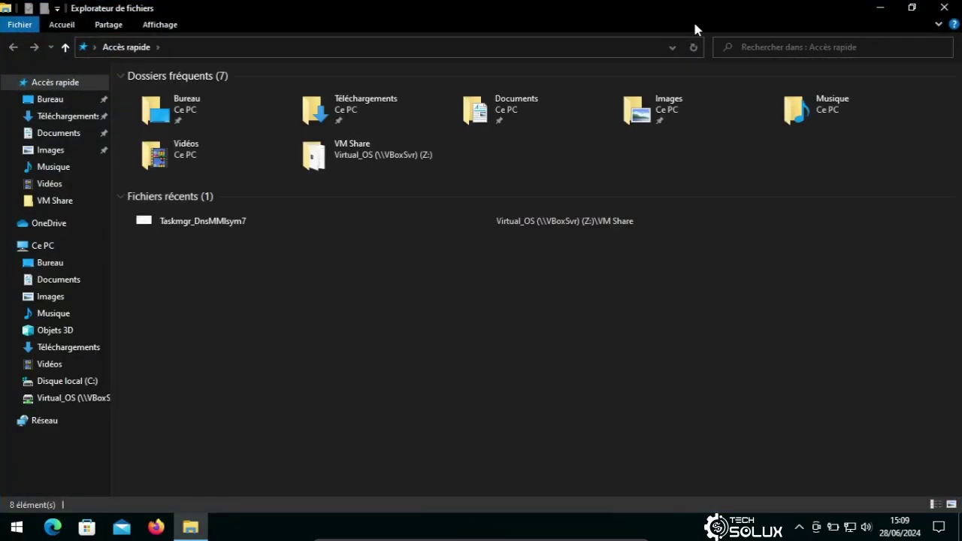
click(41, 247)
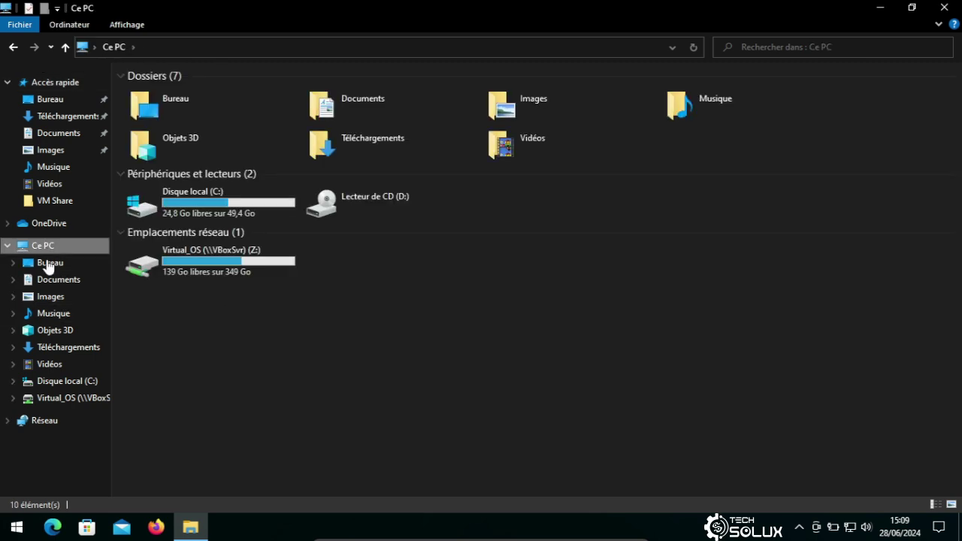
click(55, 84)
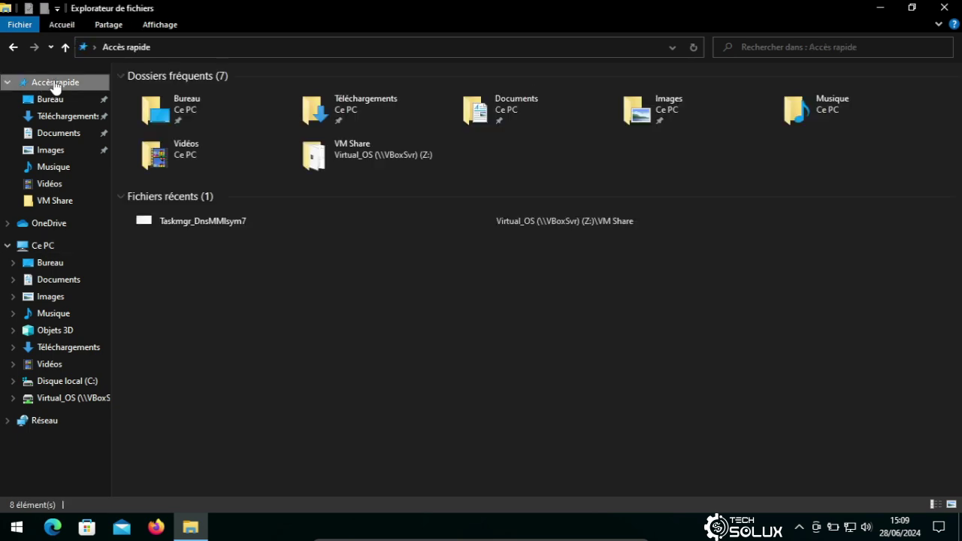
click(57, 251)
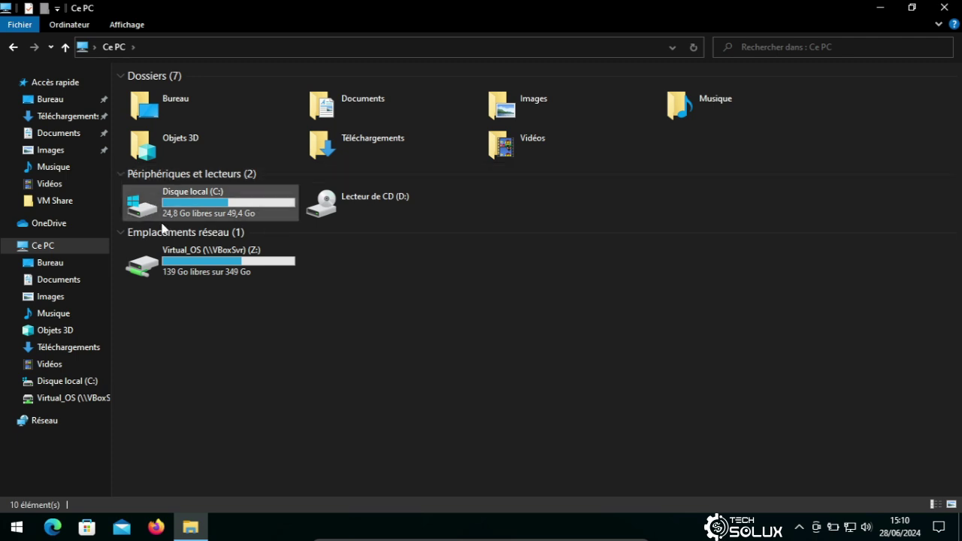
mouse_move(217, 218)
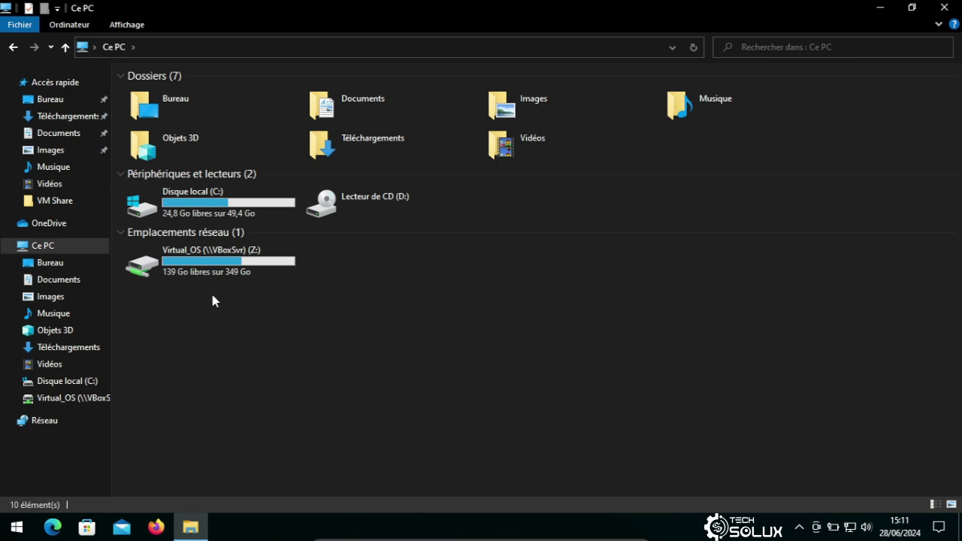
- Open the Disque local (C:) drive and maximize its window
click(191, 200)
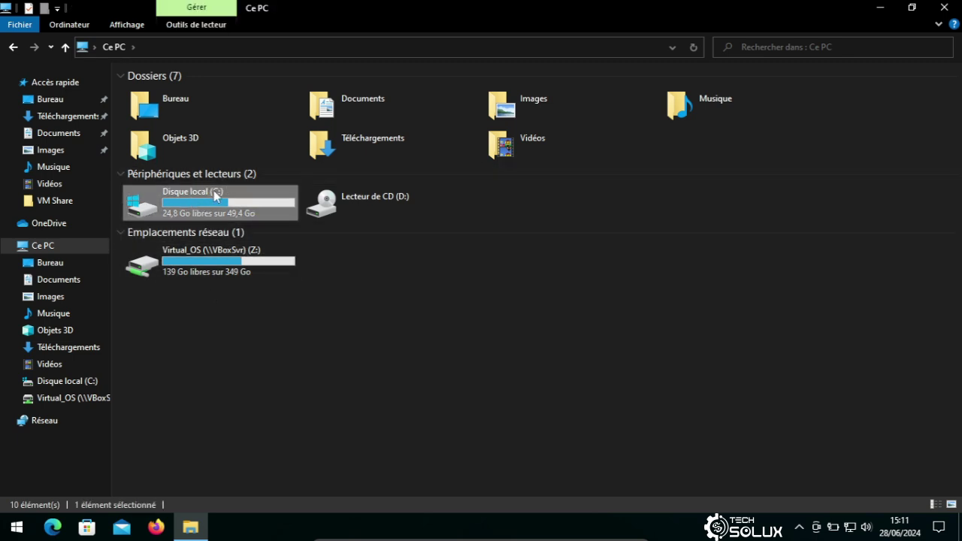
mouse_move(215, 193)
double_click(197, 208)
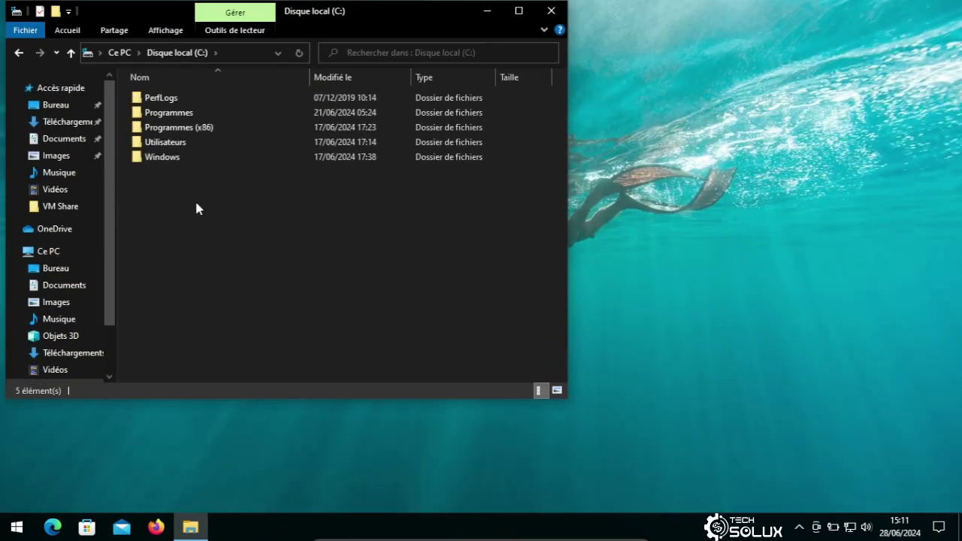
click(518, 11)
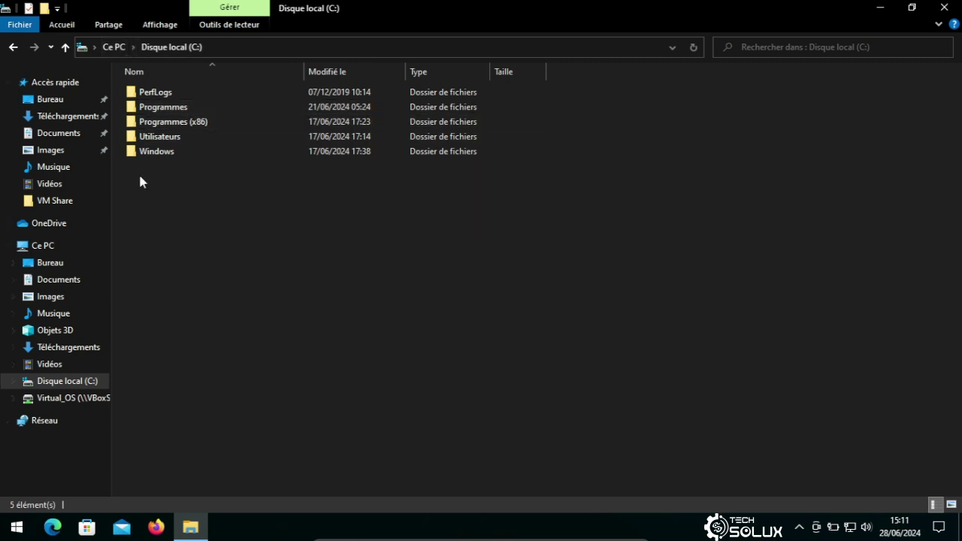
- Open the test user folder inside Utilisateurs and display its contents as large icons
mouse_move(170, 142)
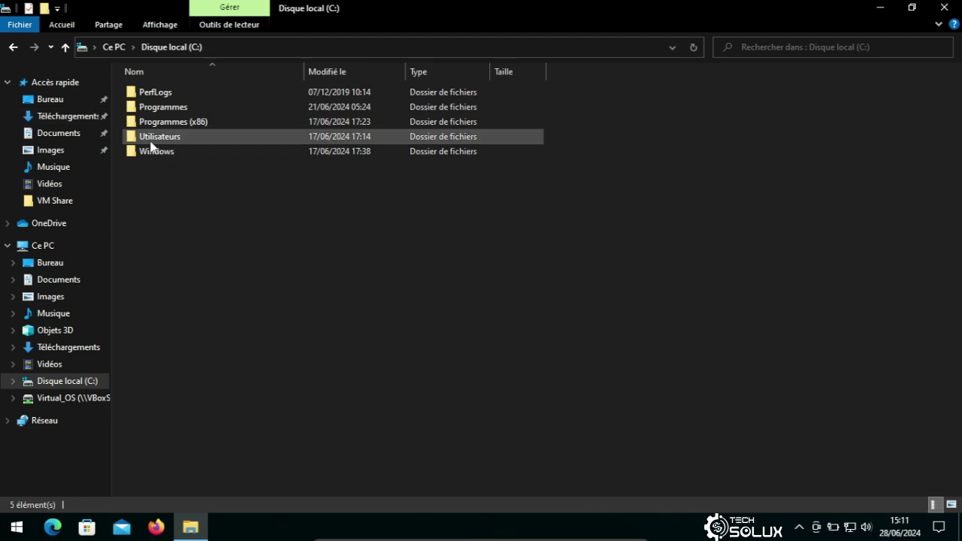
click(145, 143)
double_click(178, 141)
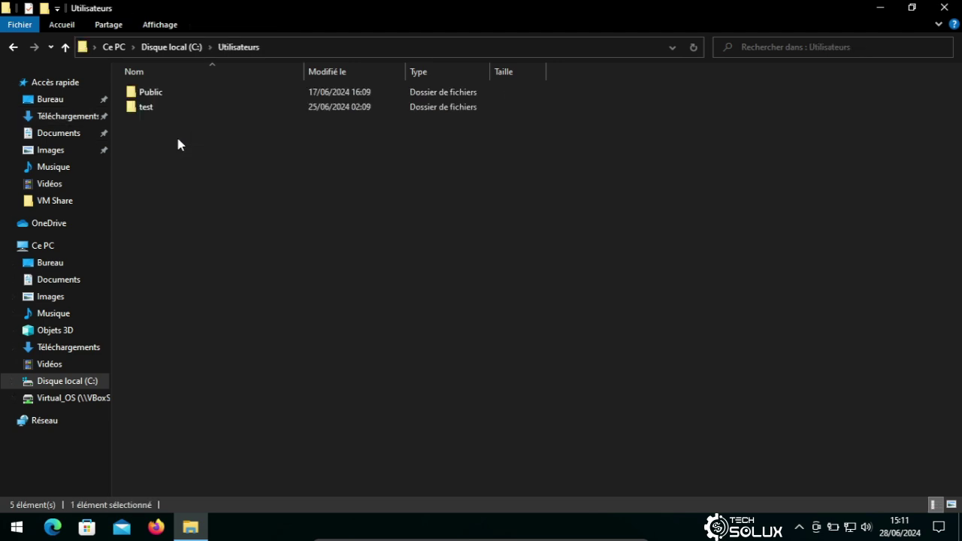
click(150, 113)
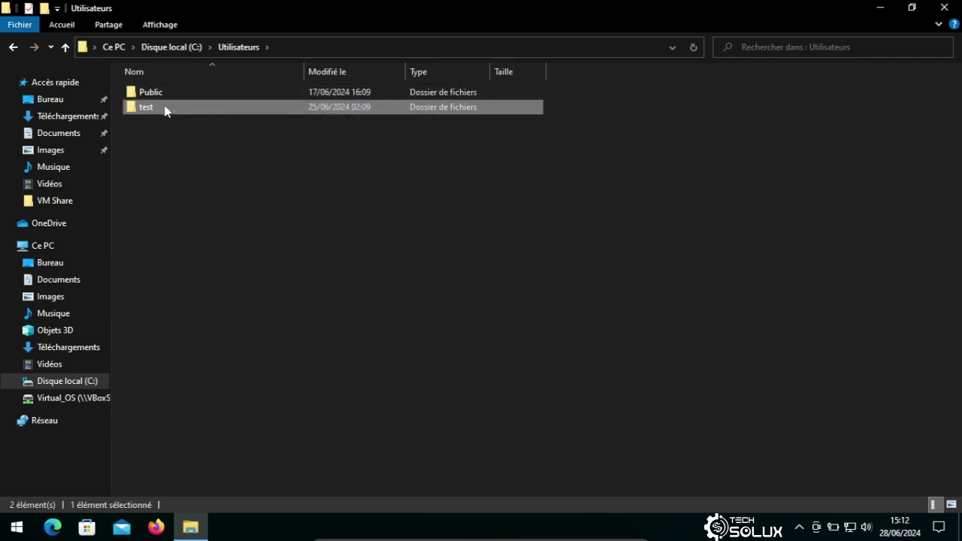
double_click(165, 109)
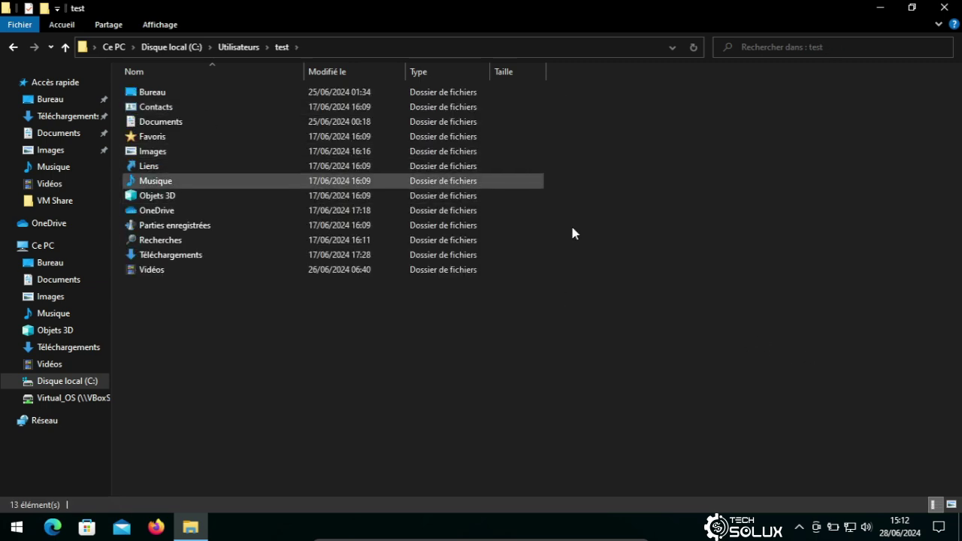
click(952, 504)
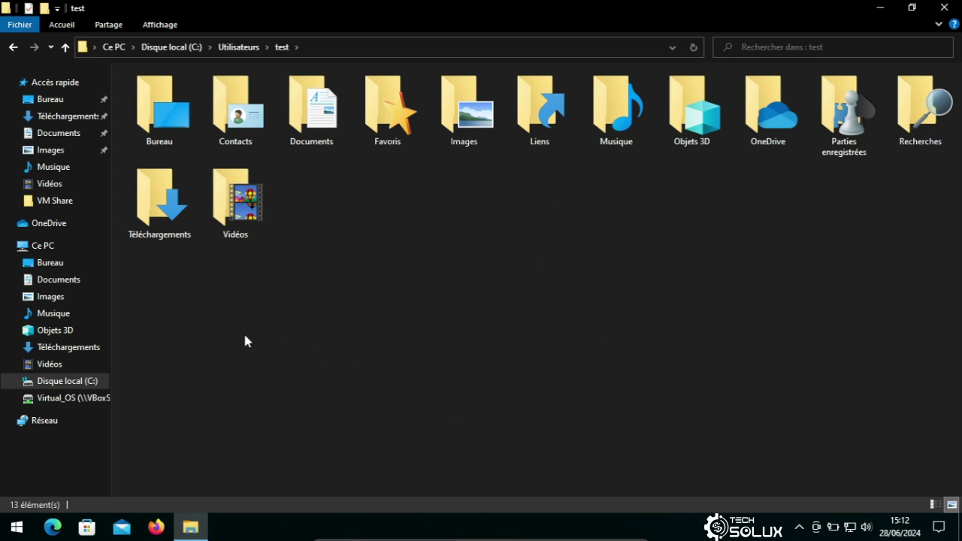
mouse_move(179, 236)
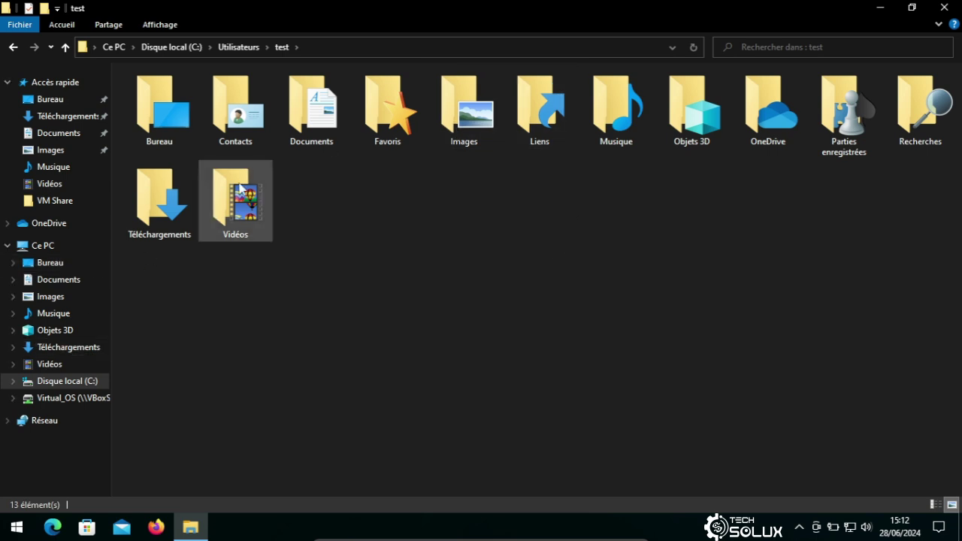
- Look at the default folders under Ce PC and inside the test user's Documents folder, returning to the test folder
click(42, 249)
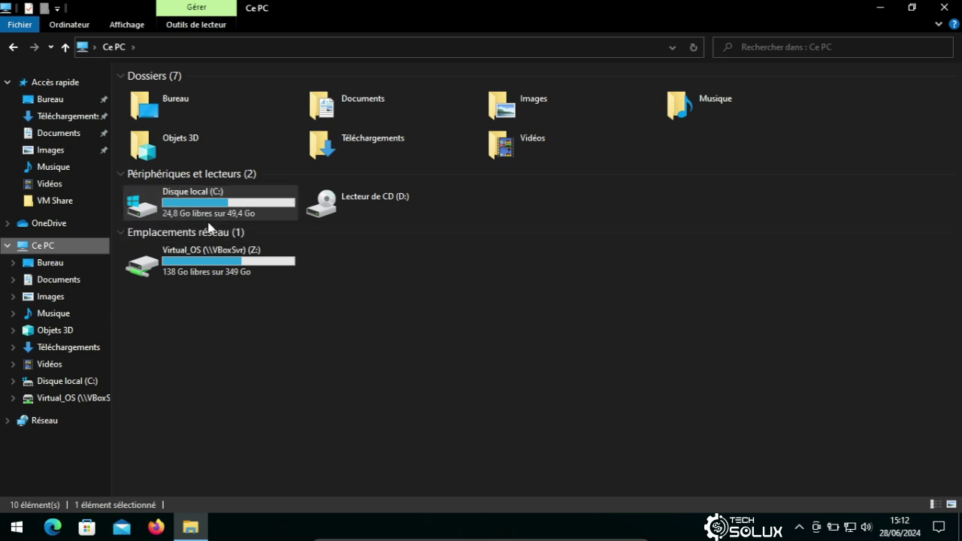
click(13, 49)
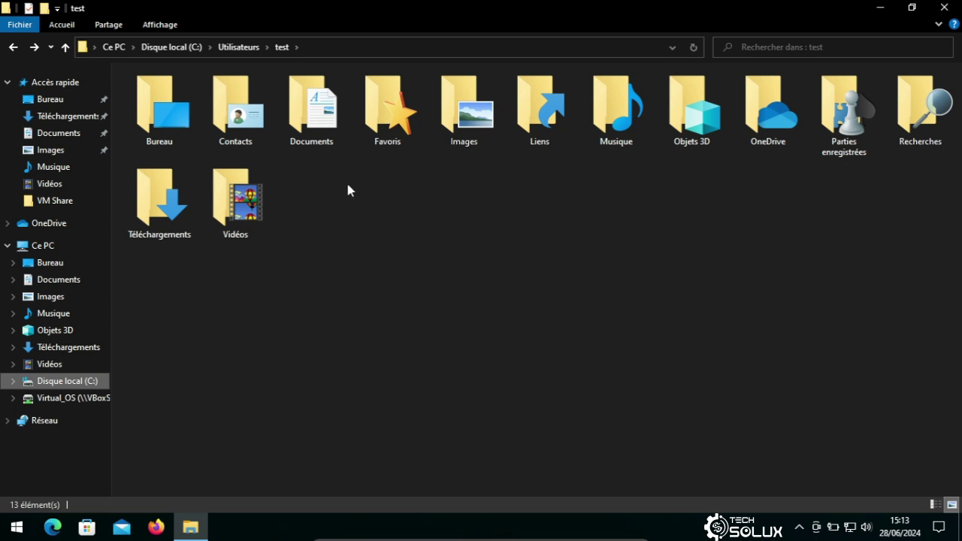
click(310, 104)
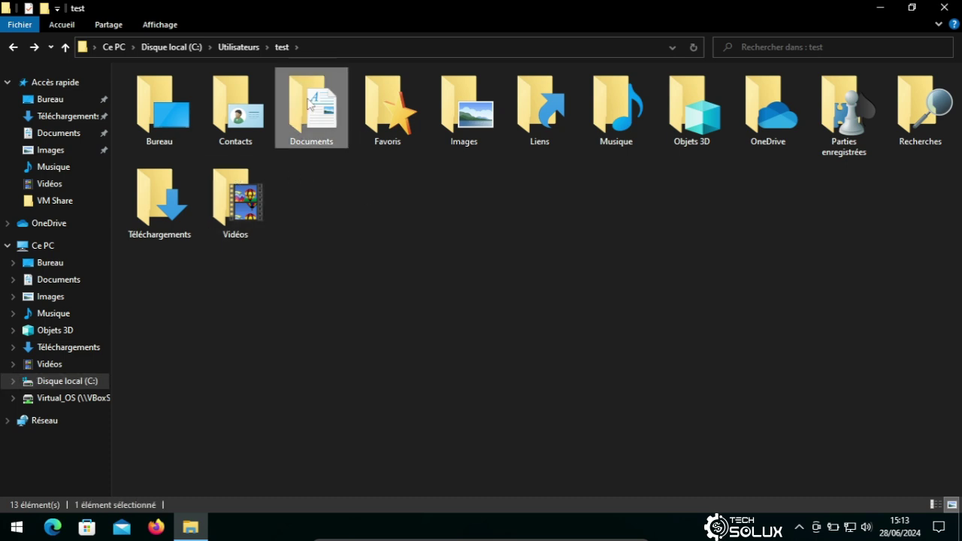
double_click(308, 103)
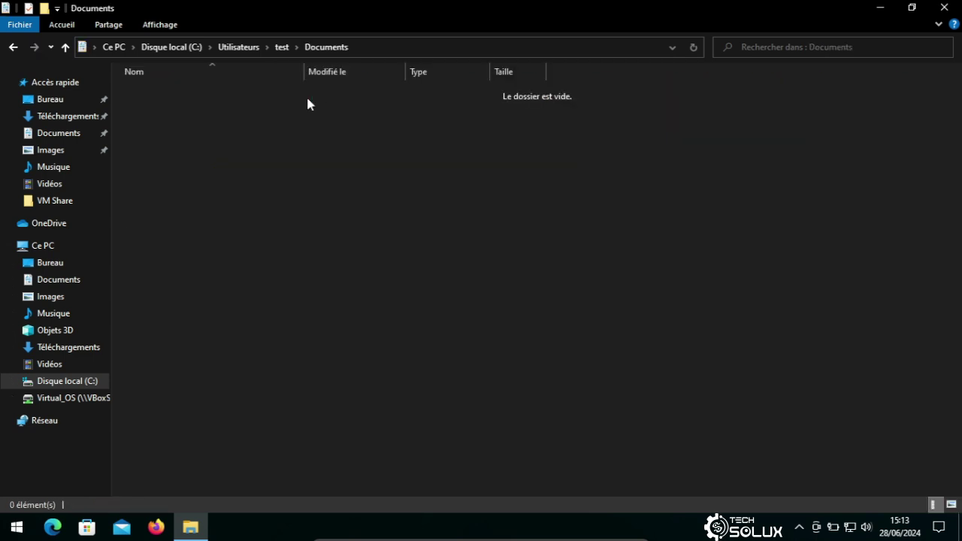
click(13, 46)
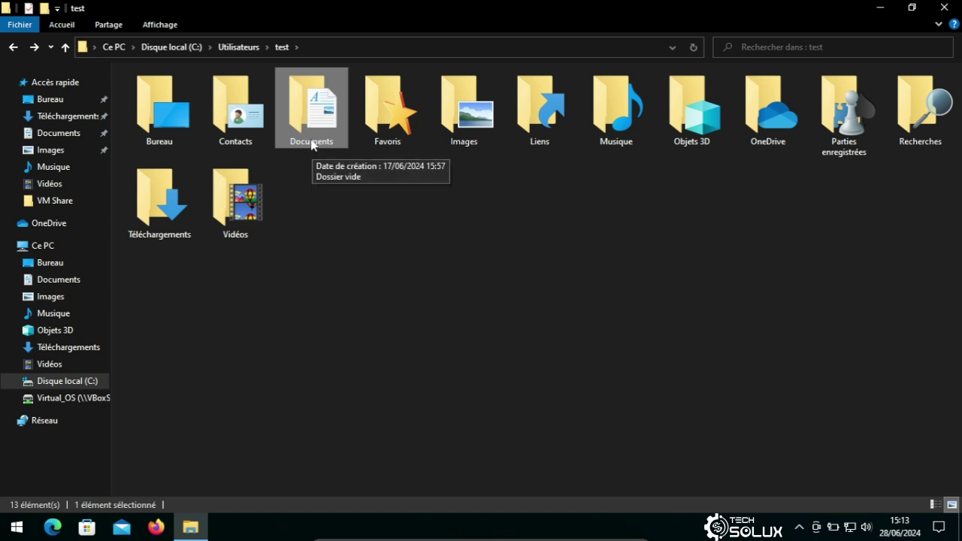
- Point out the Documents and OneDrive folders in the test user folder by selecting each one
key(Right)
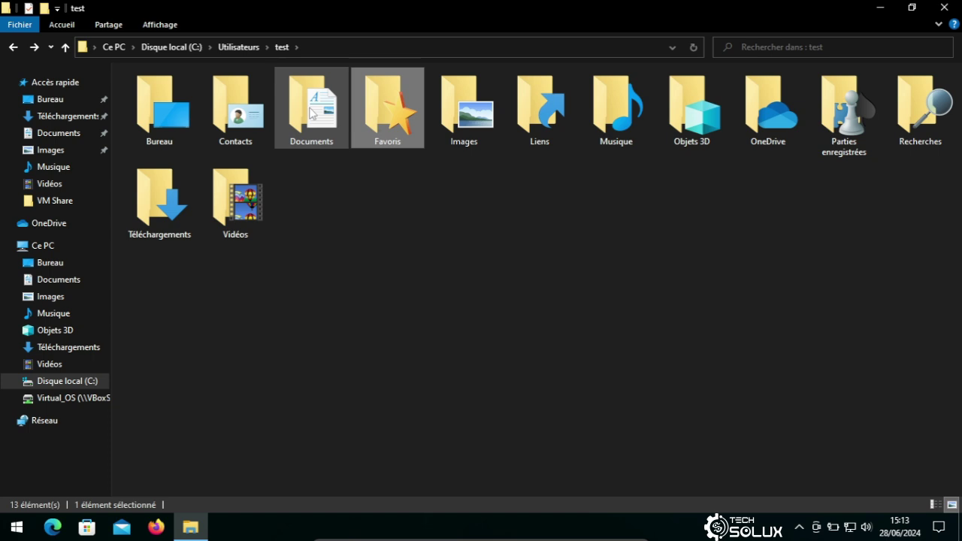
mouse_move(312, 113)
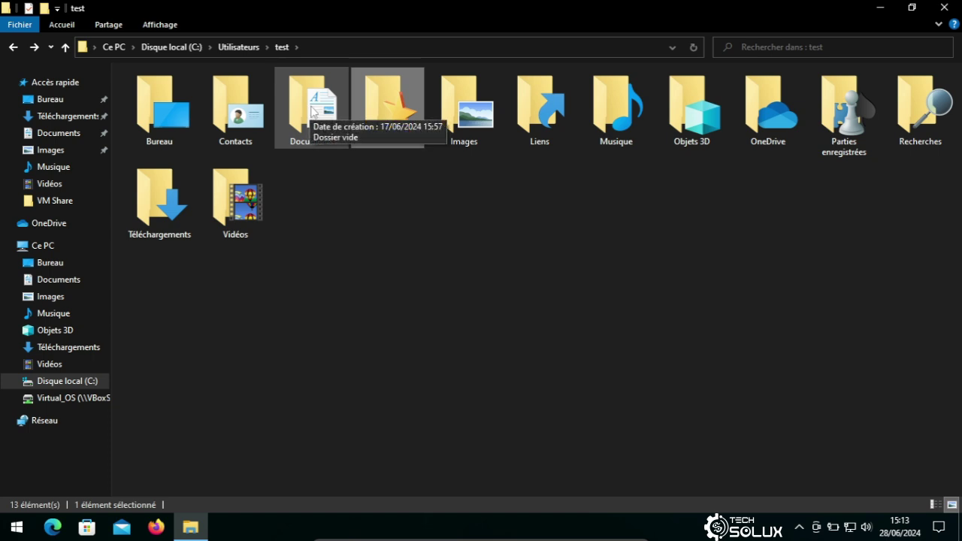
click(312, 111)
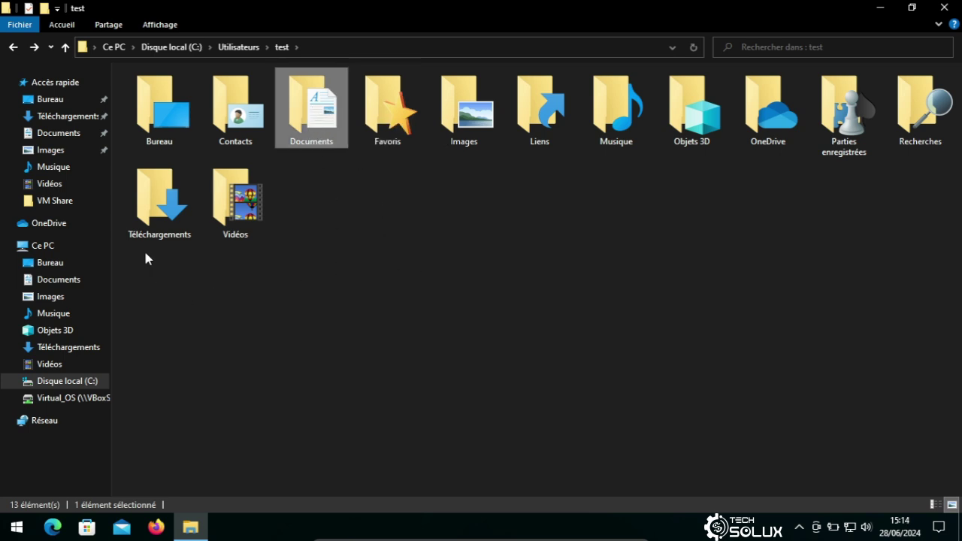
click(763, 103)
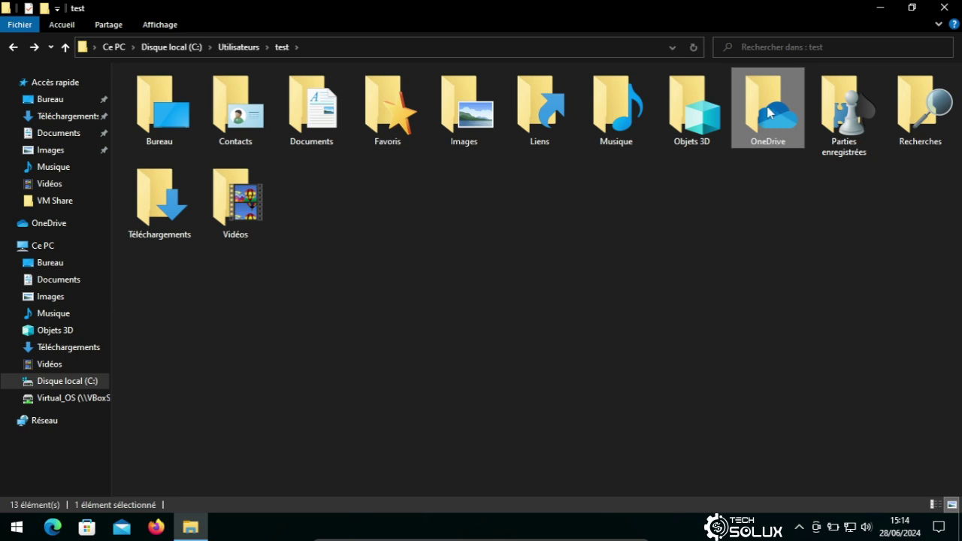
mouse_move(766, 112)
- Open the test user's Bureau folder in a smaller window moved aside to expose the desktop
double_click(170, 124)
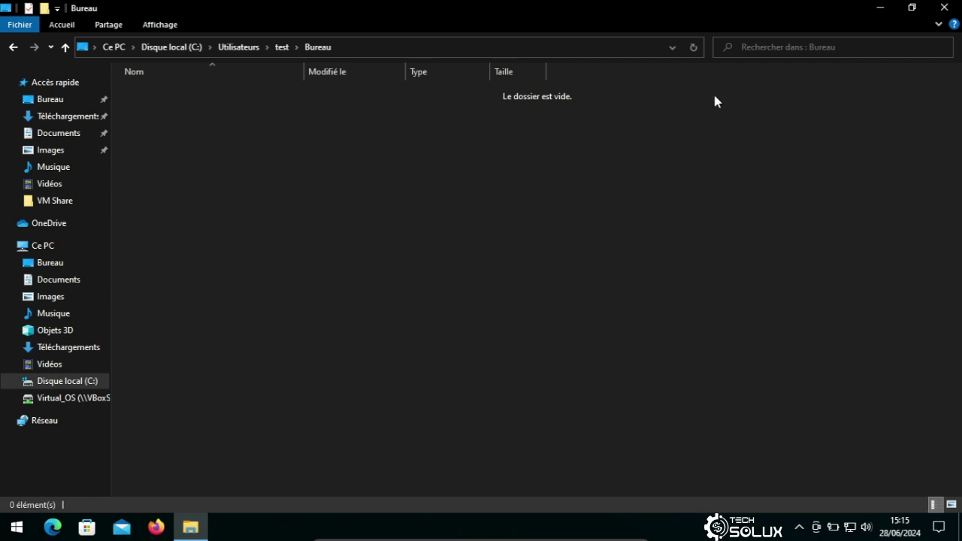
click(908, 9)
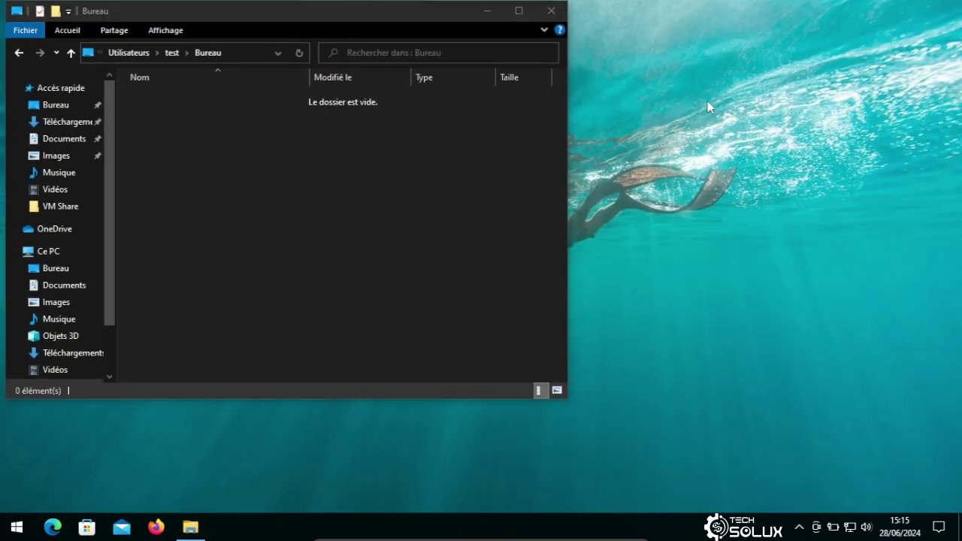
drag(378, 9, 662, 93)
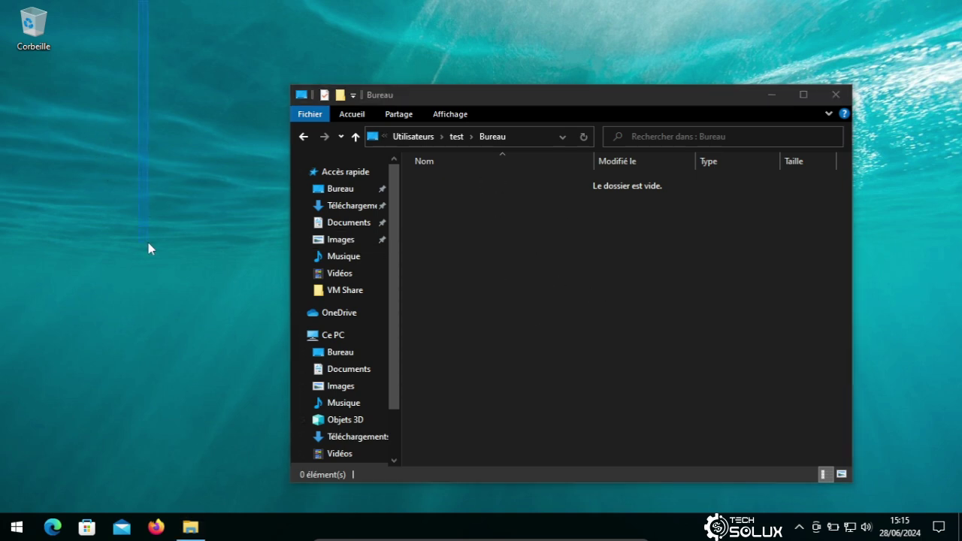
- Create a new text document on the desktop with its default name
right_click(133, 110)
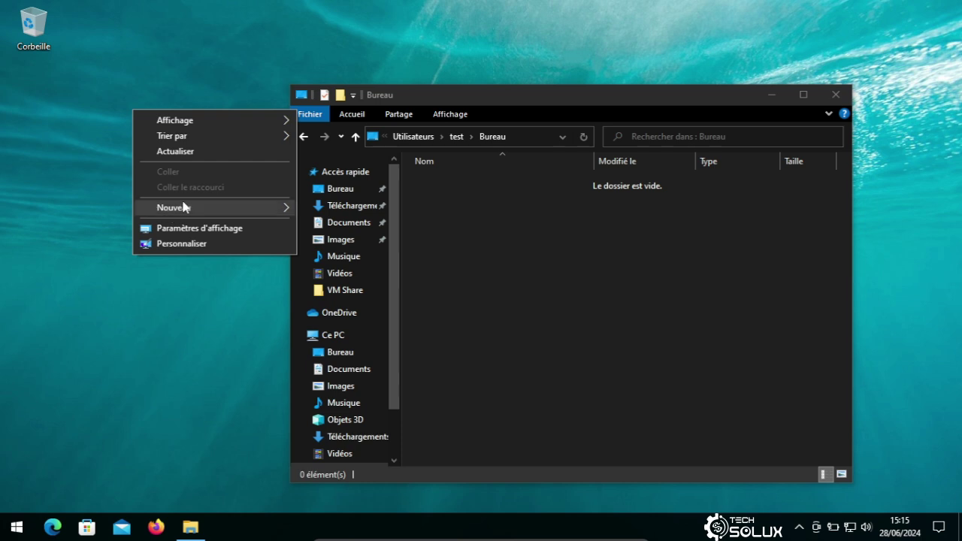
mouse_move(249, 208)
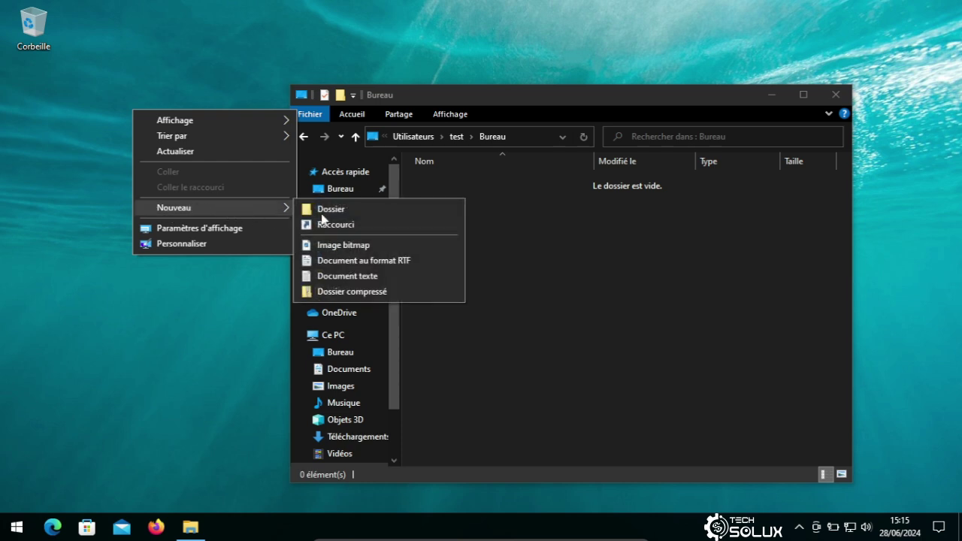
click(365, 276)
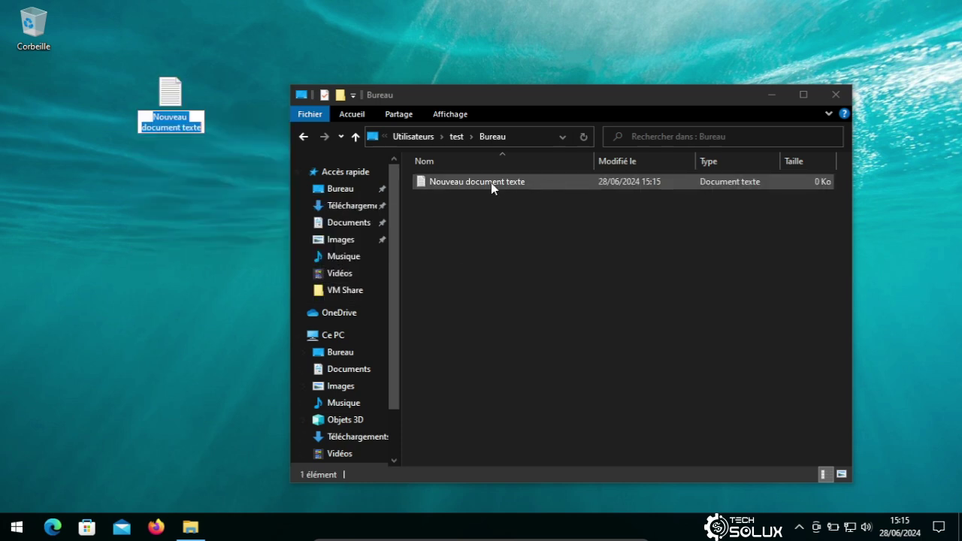
- Delete the new text document from the desktop and maximize the Bureau folder window
click(178, 100)
right_click(179, 100)
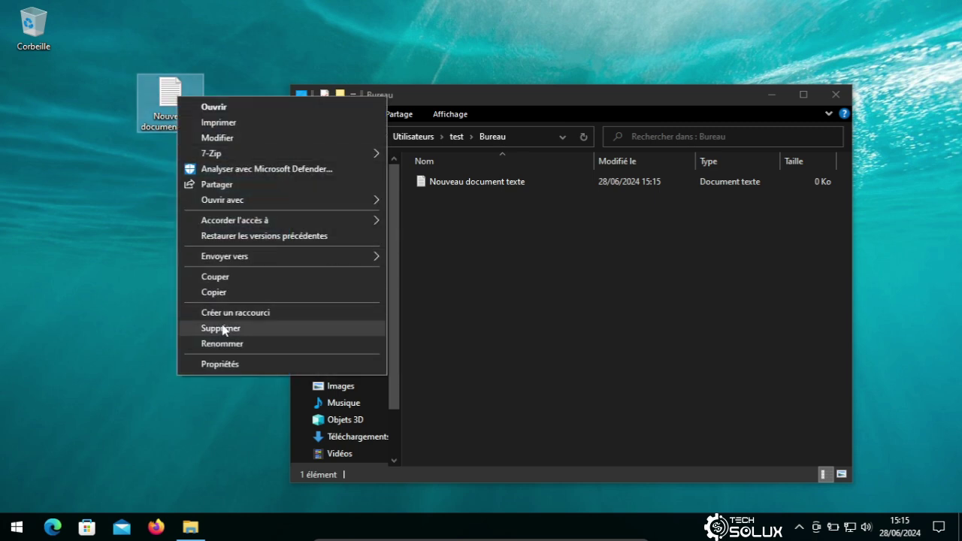
click(228, 328)
click(803, 95)
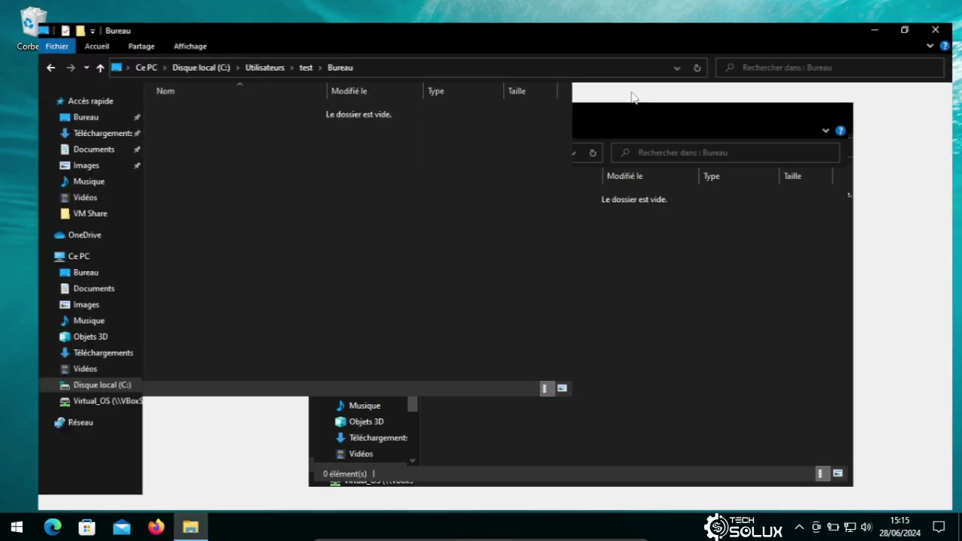
- Go back through the test folder to Ce PC and open the network drive Virtual_OS (Z:)
click(282, 48)
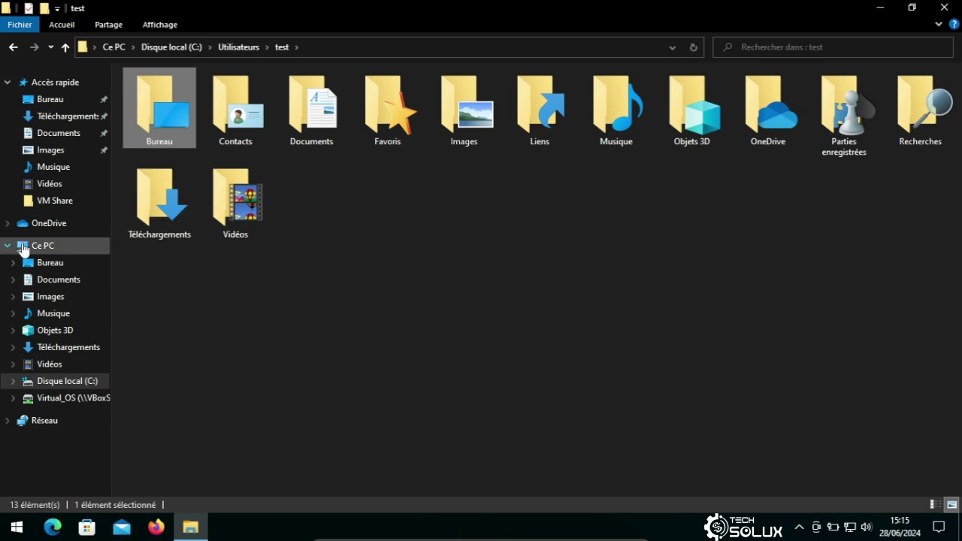
click(57, 249)
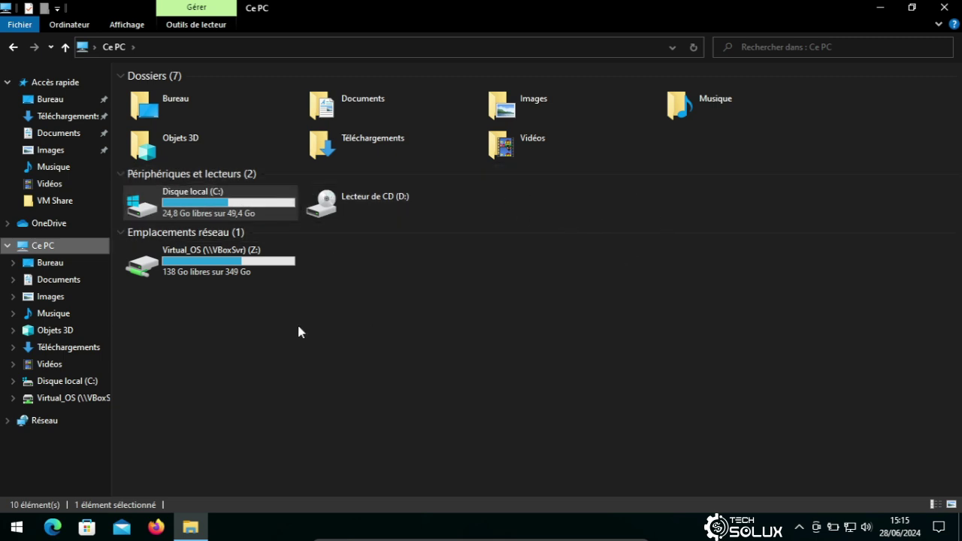
click(226, 268)
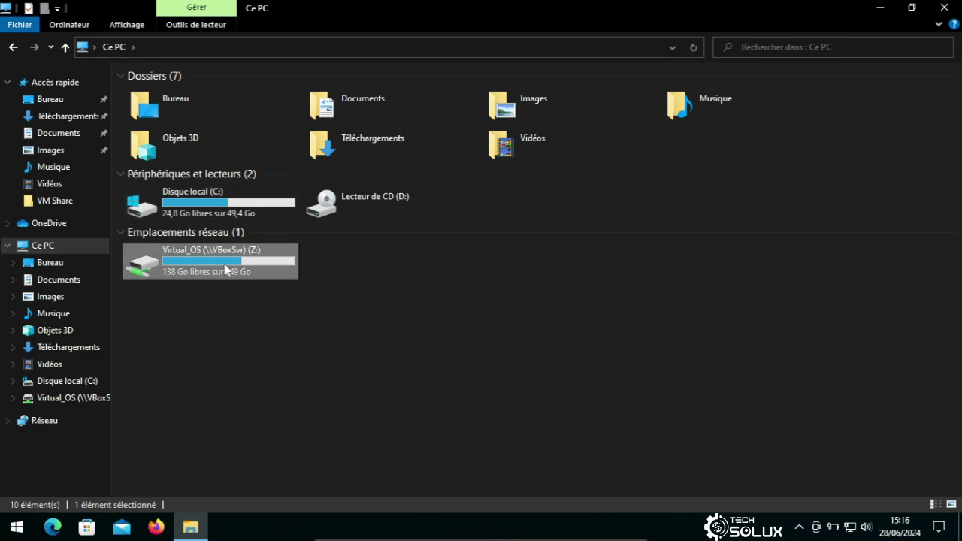
double_click(225, 269)
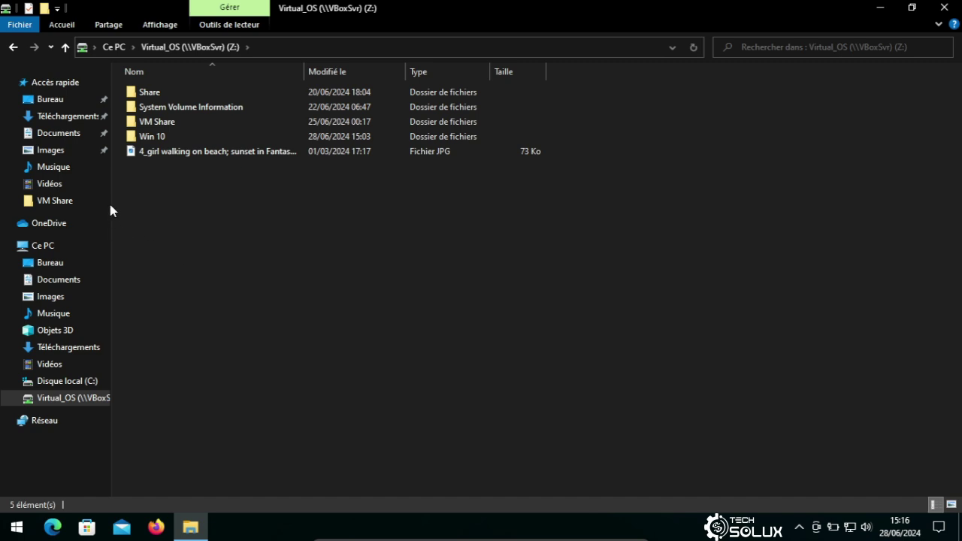
- Show the contents of Virtual_OS (Z:) as large thumbnails, return to Ce PC and reopen the drive
click(956, 506)
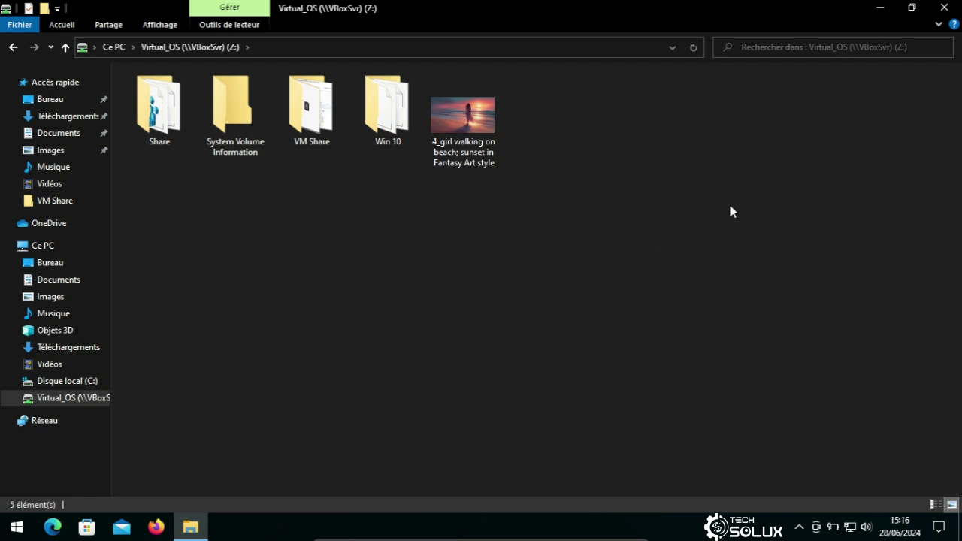
click(12, 51)
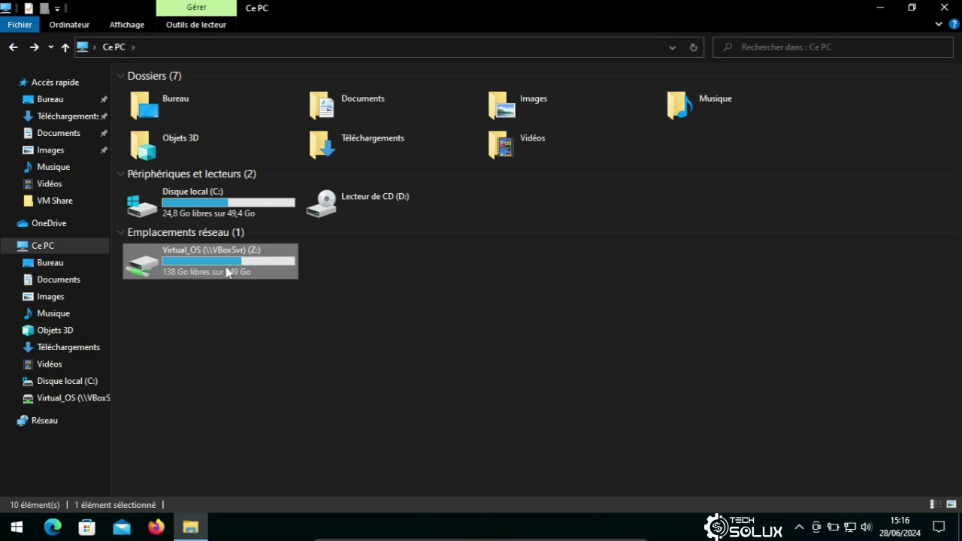
double_click(226, 272)
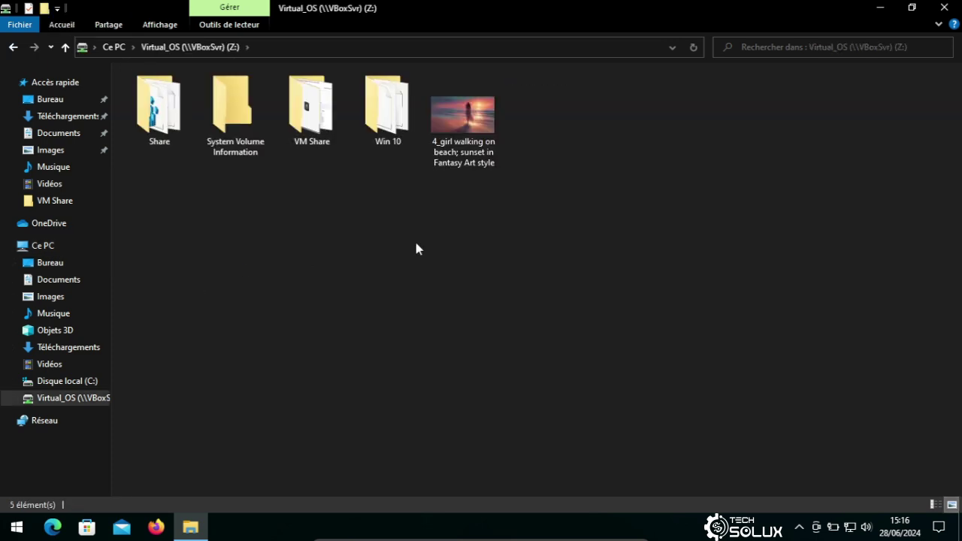
- Go back from Virtual_OS (Z:) to Ce PC and deselect the network drive
drag(316, 223, 177, 244)
click(13, 46)
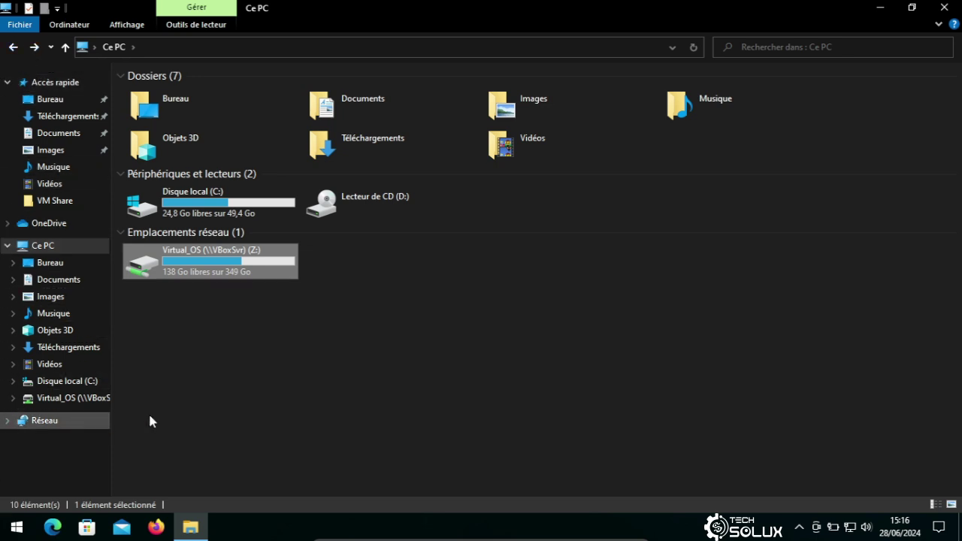
click(236, 419)
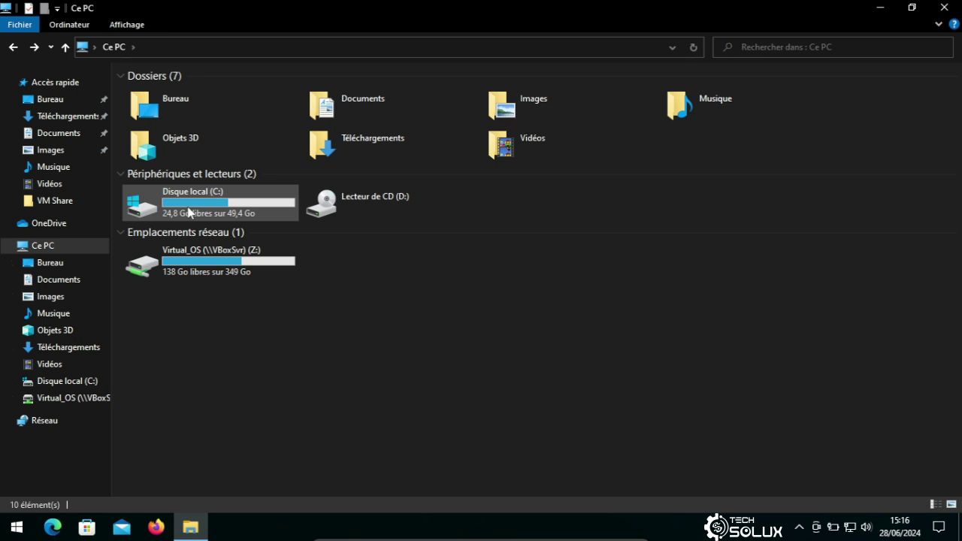
- Collapse the Ce PC branch of the folder tree and expand it again
mouse_move(189, 213)
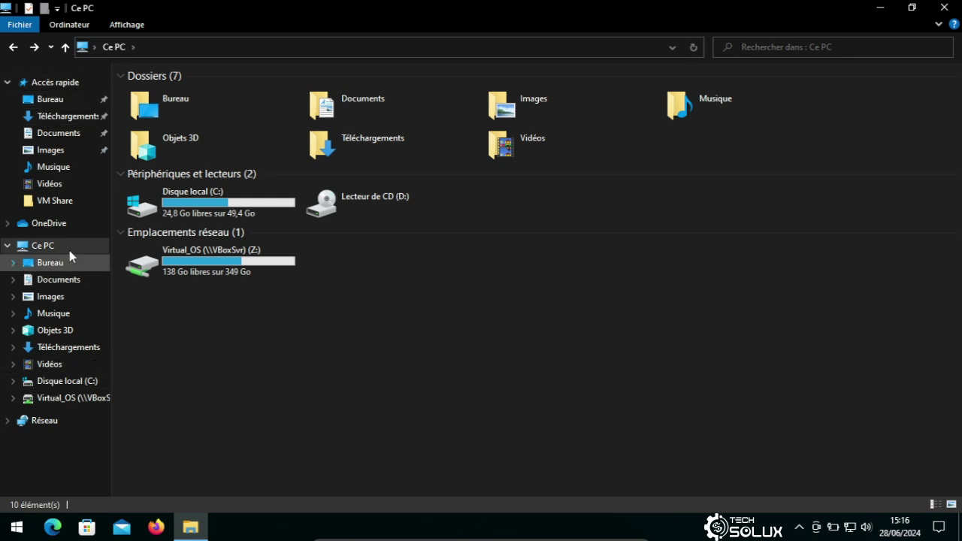
click(6, 246)
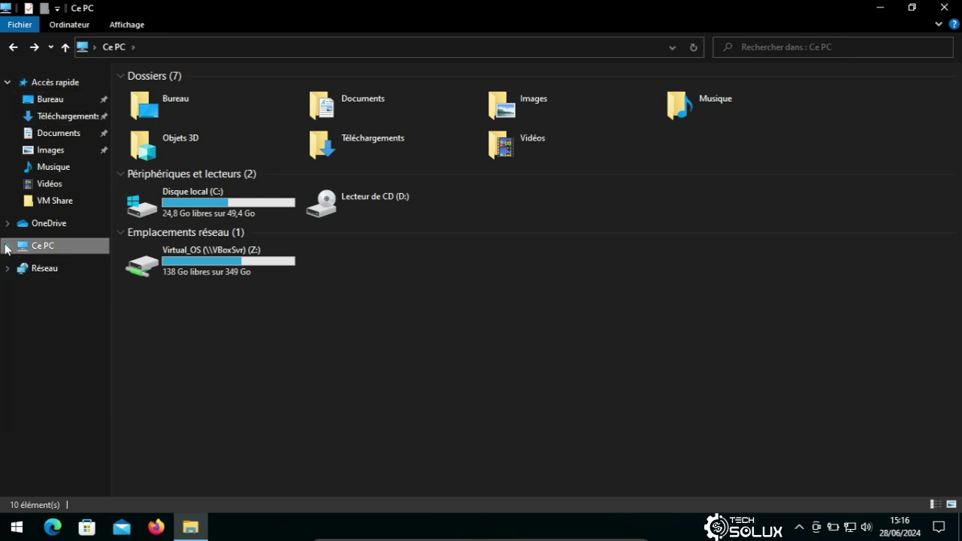
click(6, 246)
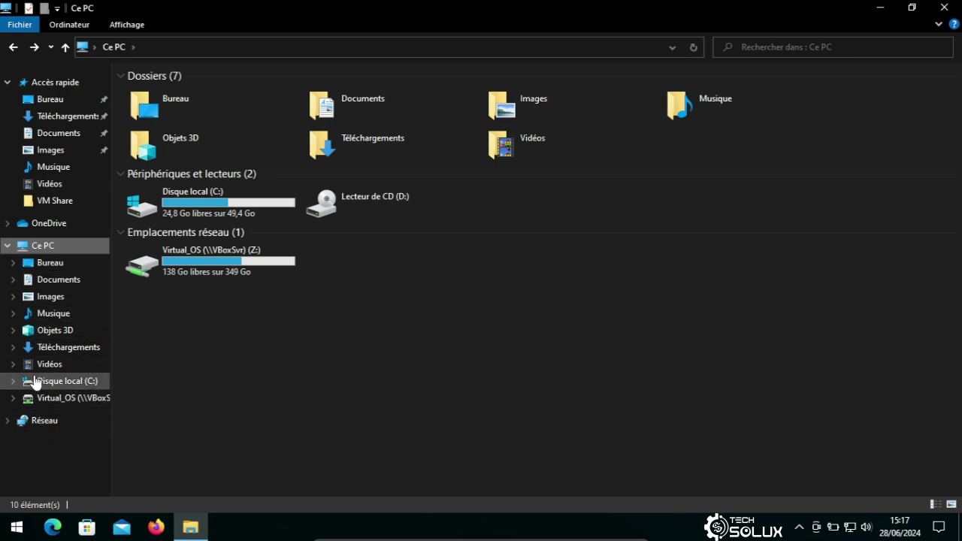
- Collapse and re-expand Accès rapide, and view the available actions for its pinned Images folder without choosing any
click(7, 83)
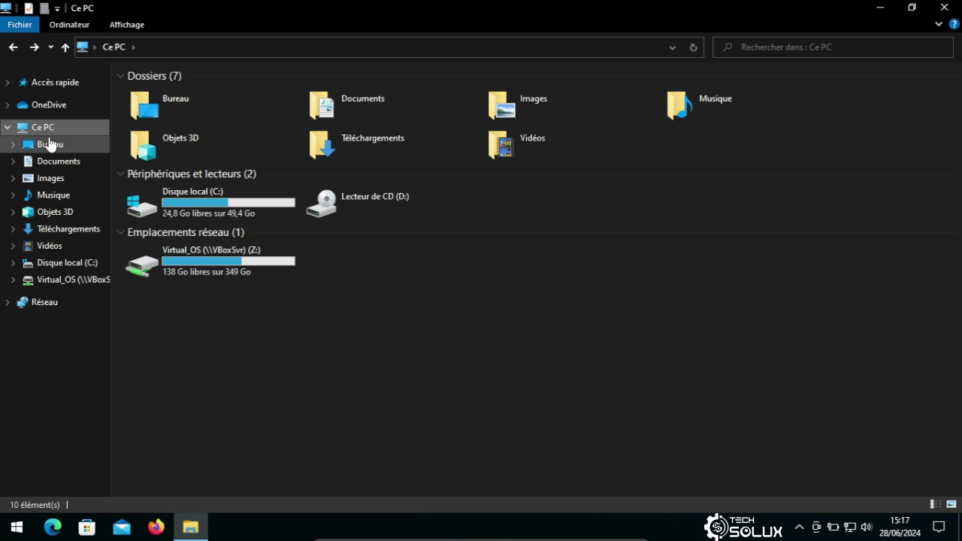
click(6, 84)
right_click(32, 156)
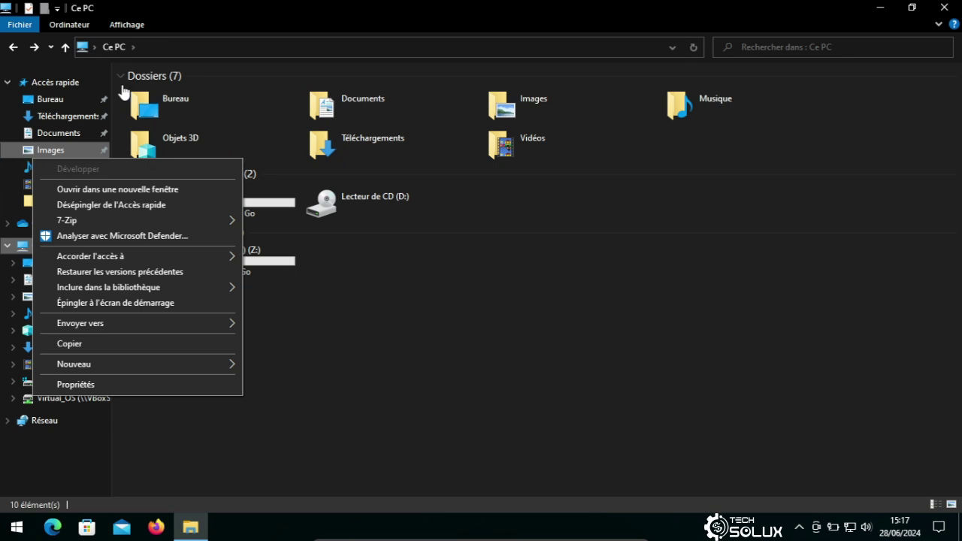
click(530, 338)
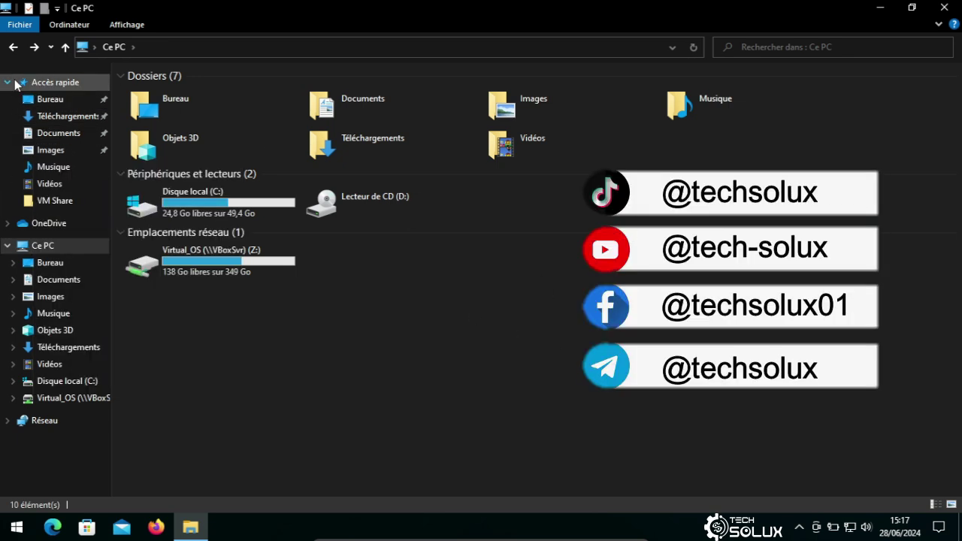